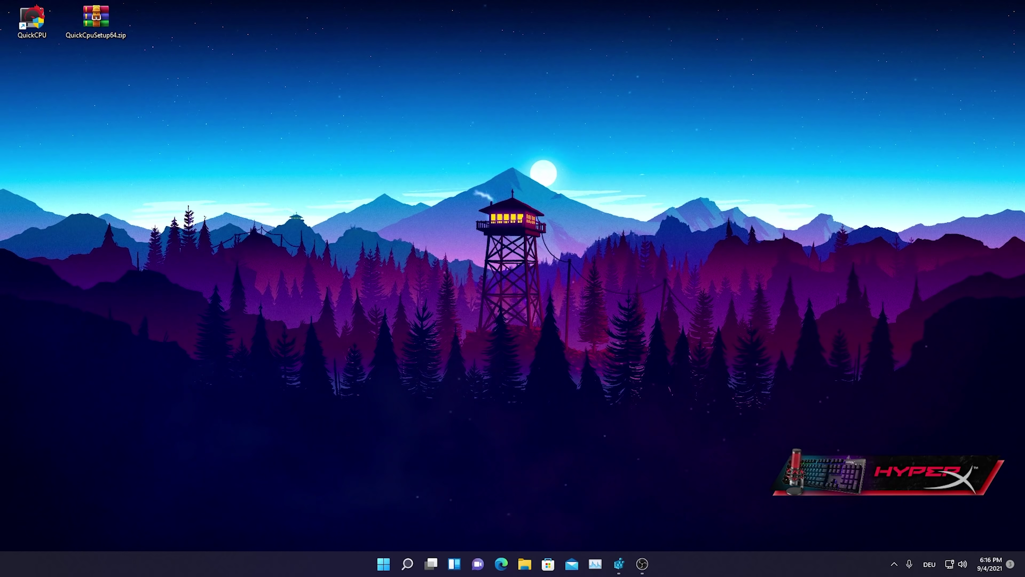
Launch Registry Editor by searching 'regi' and go to the kbdclass Parameters key.
key("super")
type("regi")
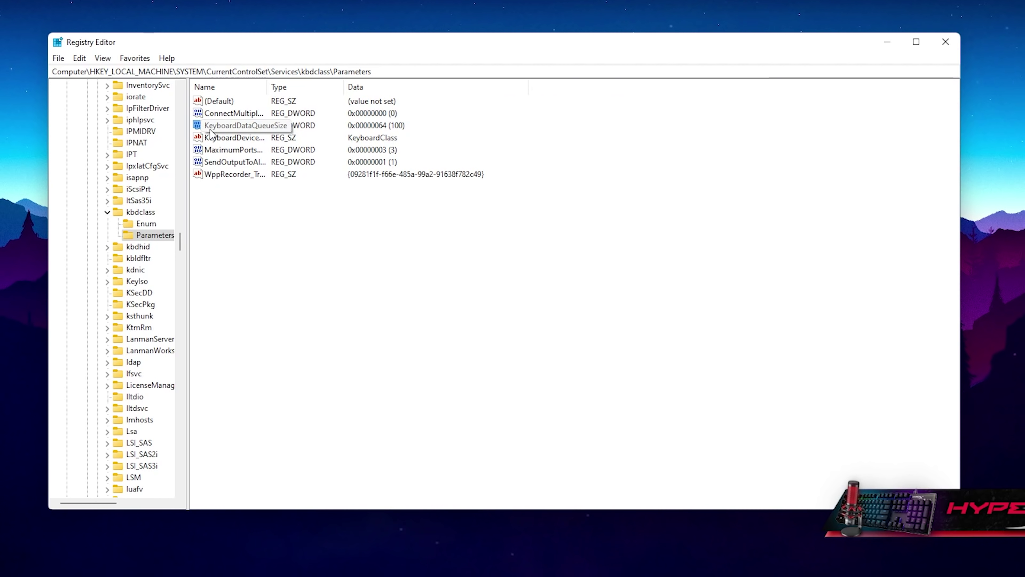
right_click(266, 213)
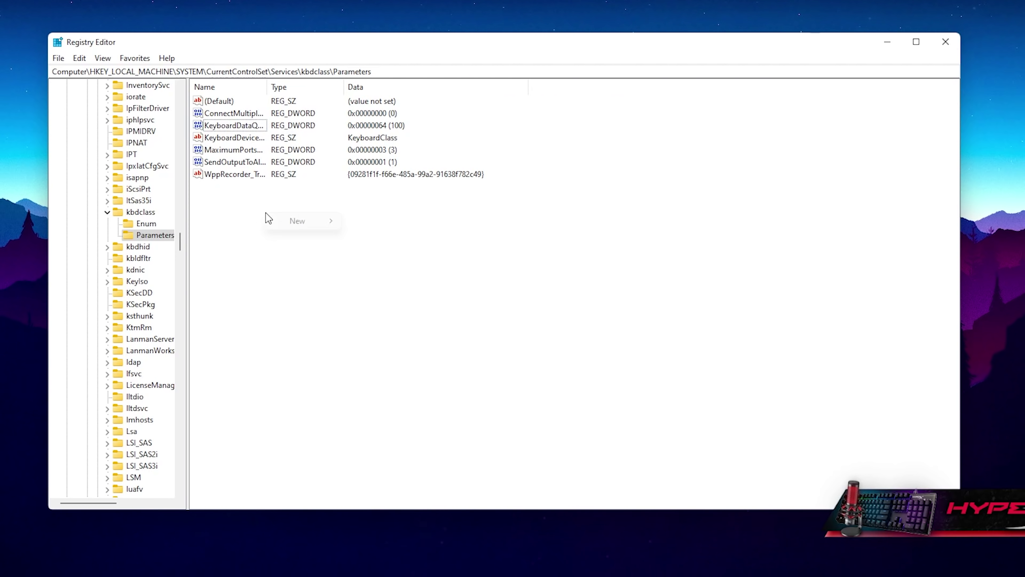
mouse_move(305, 223)
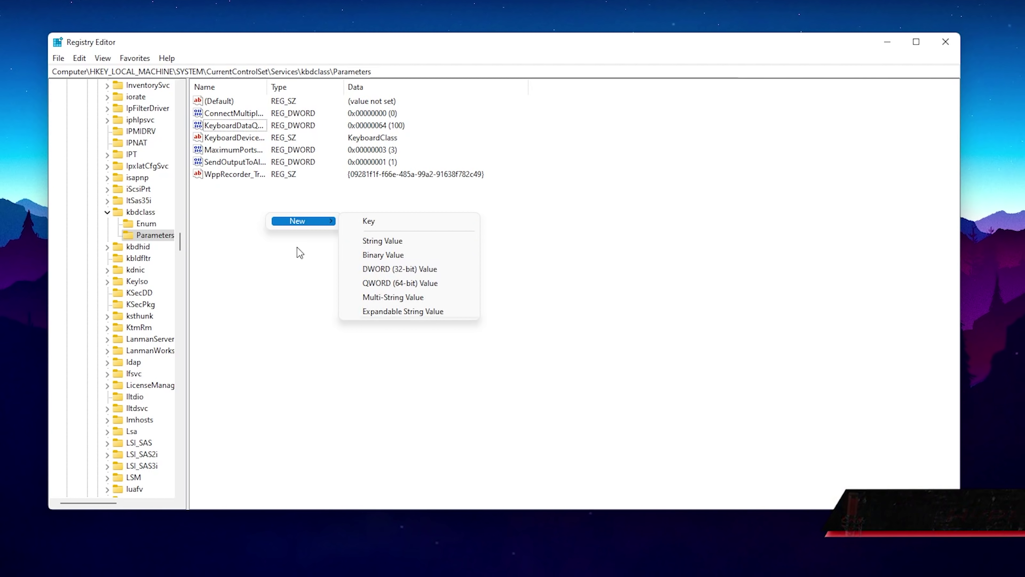
Set KeyboardDataQueueSize to 16 in decimal.
left_click(229, 126)
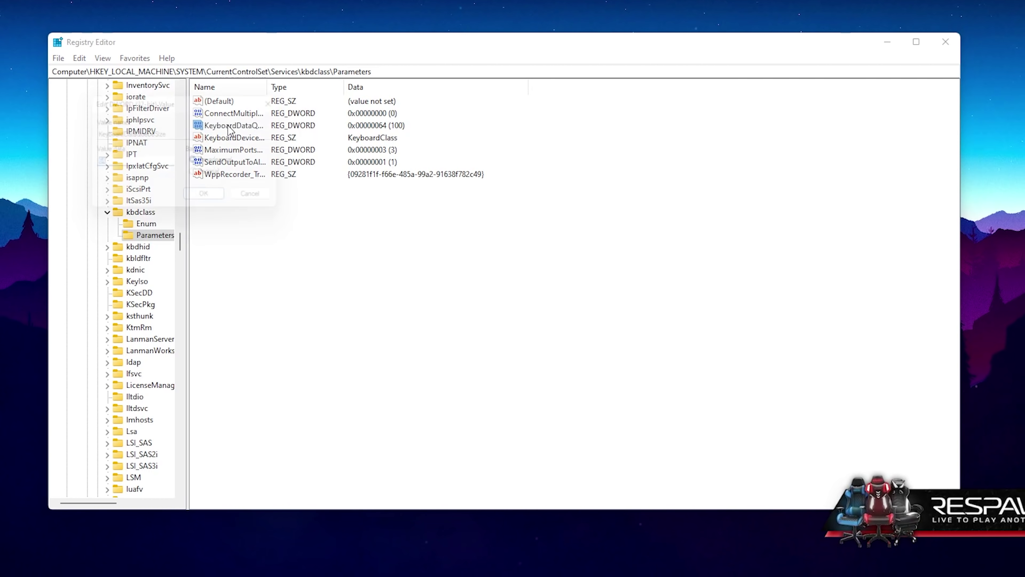
double_click(228, 126)
left_click_drag(187, 101, 432, 196)
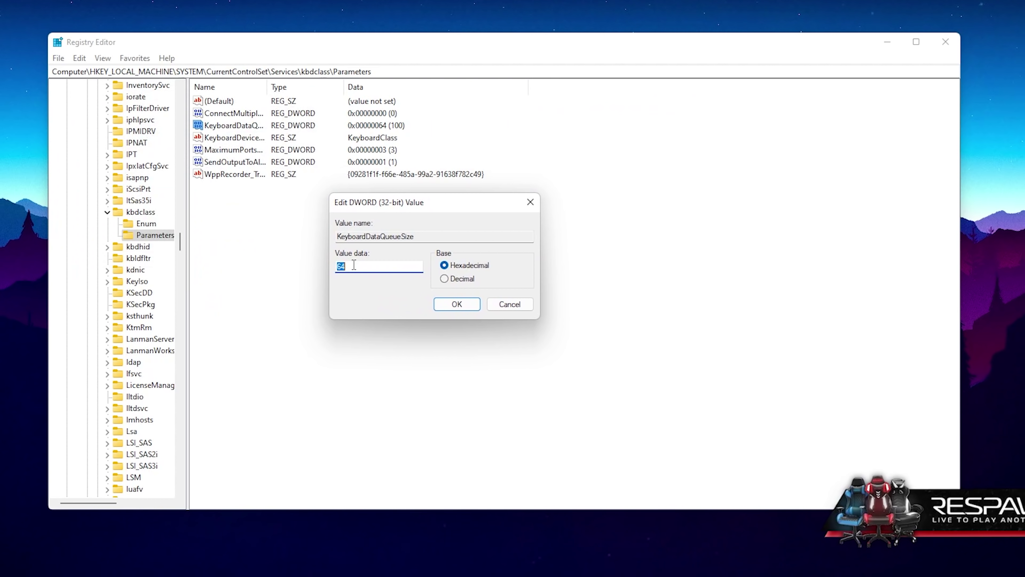
type("10")
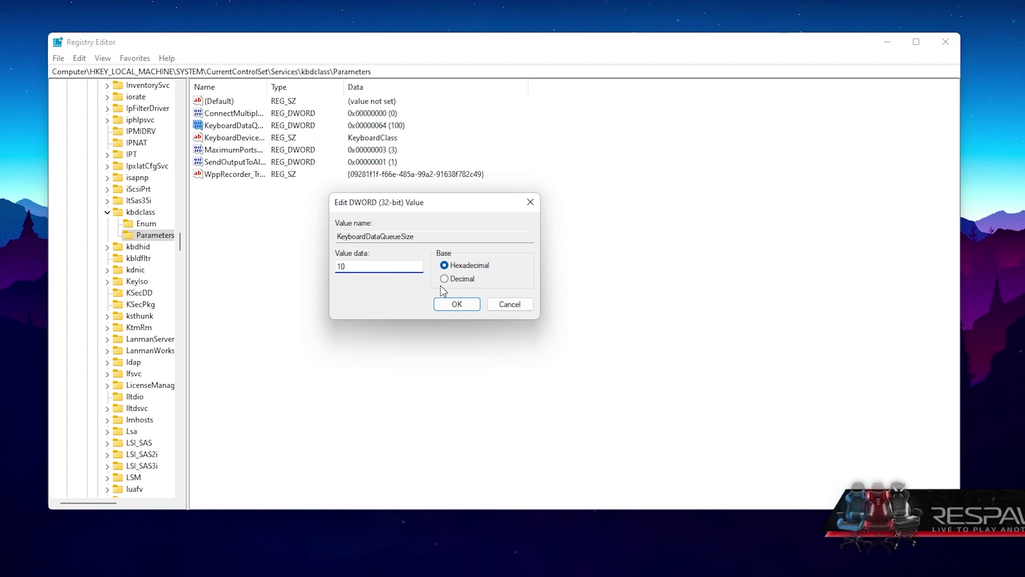
left_click(446, 279)
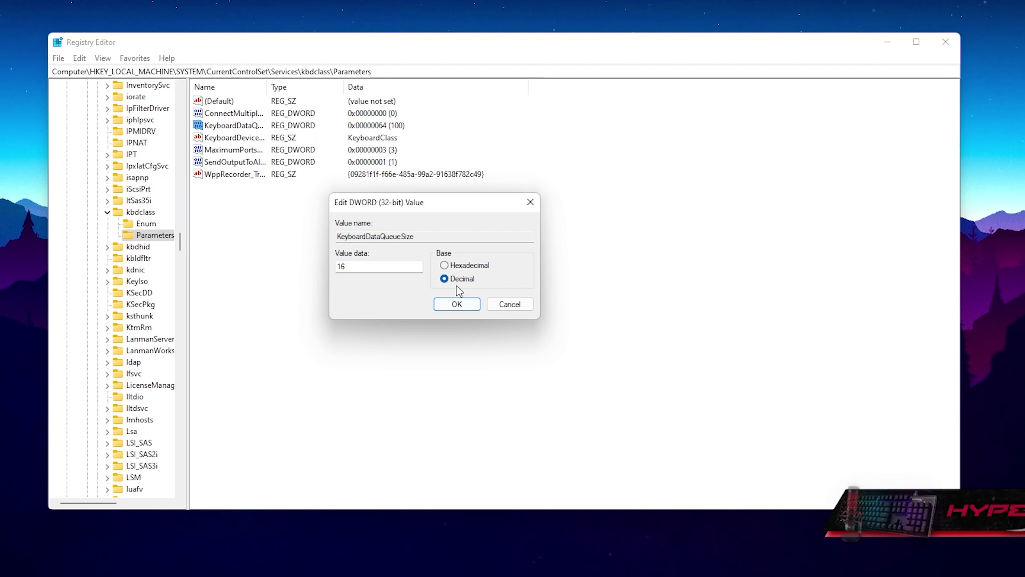
left_click(457, 305)
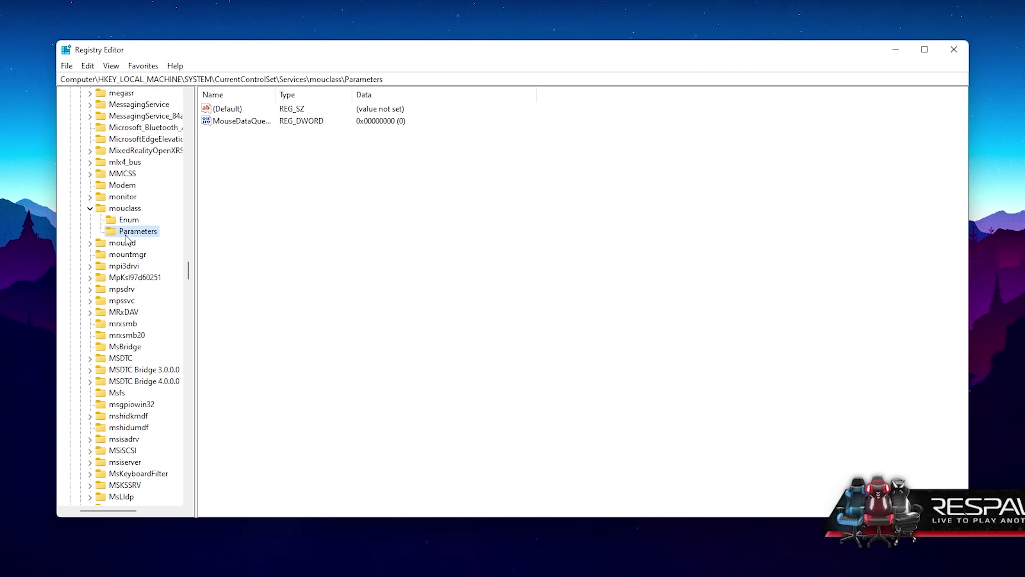
Delete the stray New Key #1 created under mouclass and select MouseDataQueueSize.
key("Left")
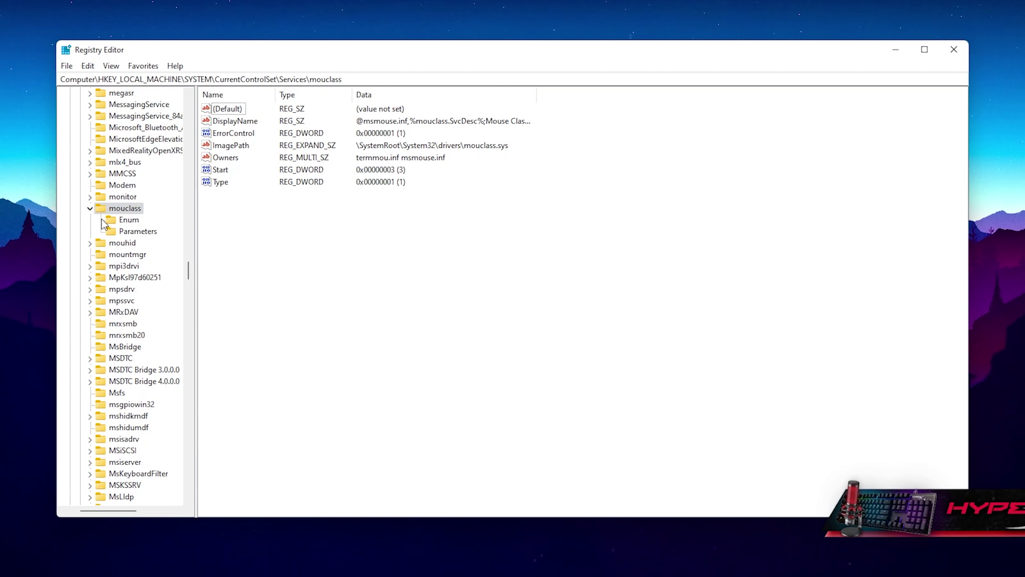
right_click(118, 211)
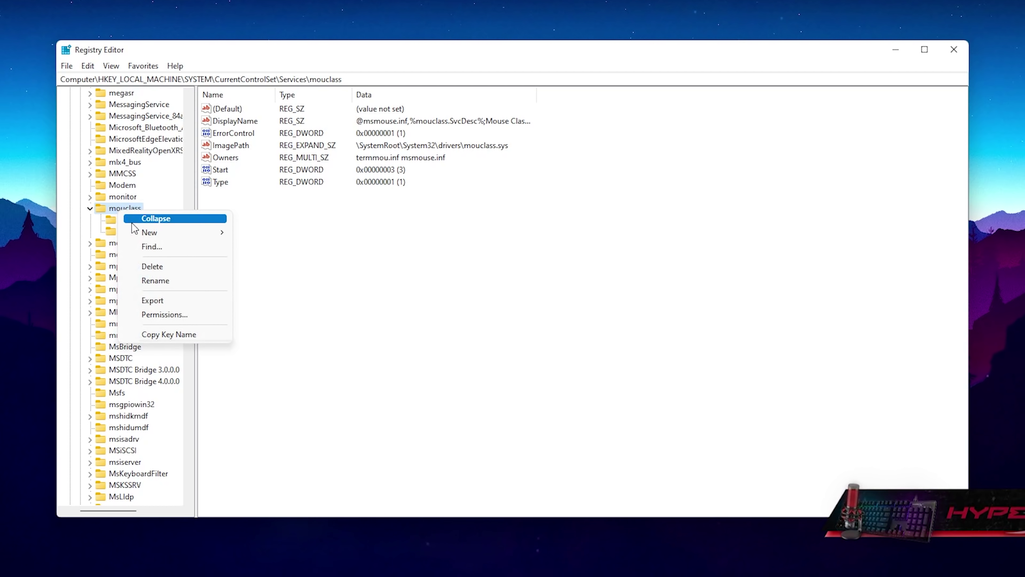
mouse_move(151, 236)
left_click(253, 235)
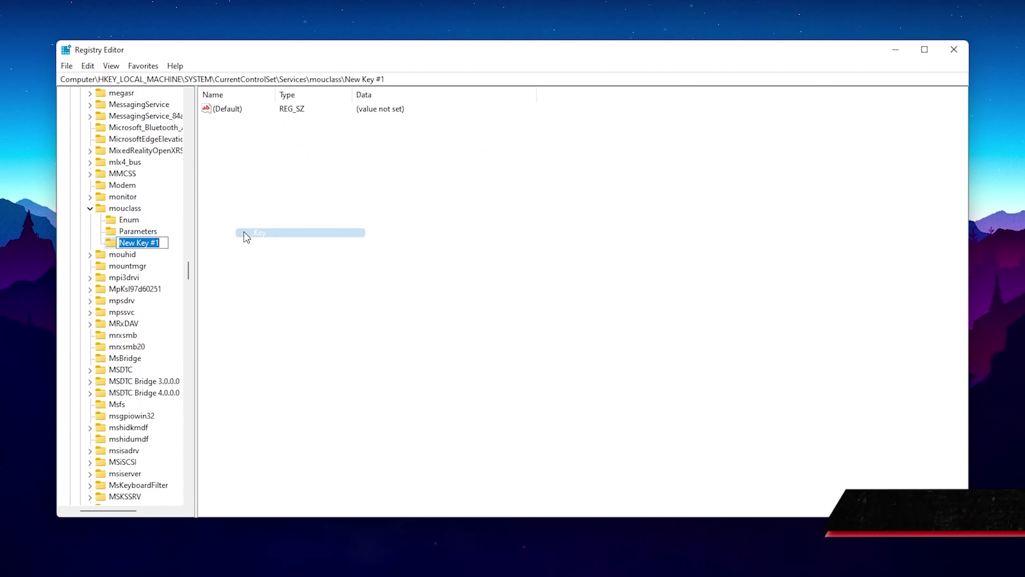
left_click(112, 243)
key("Delete")
key("Return")
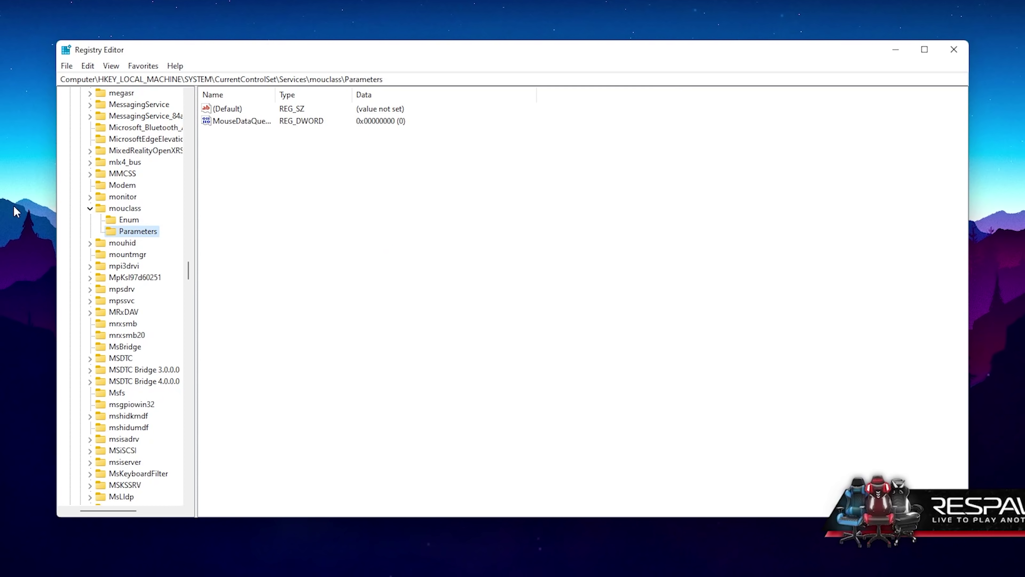
key("Tab")
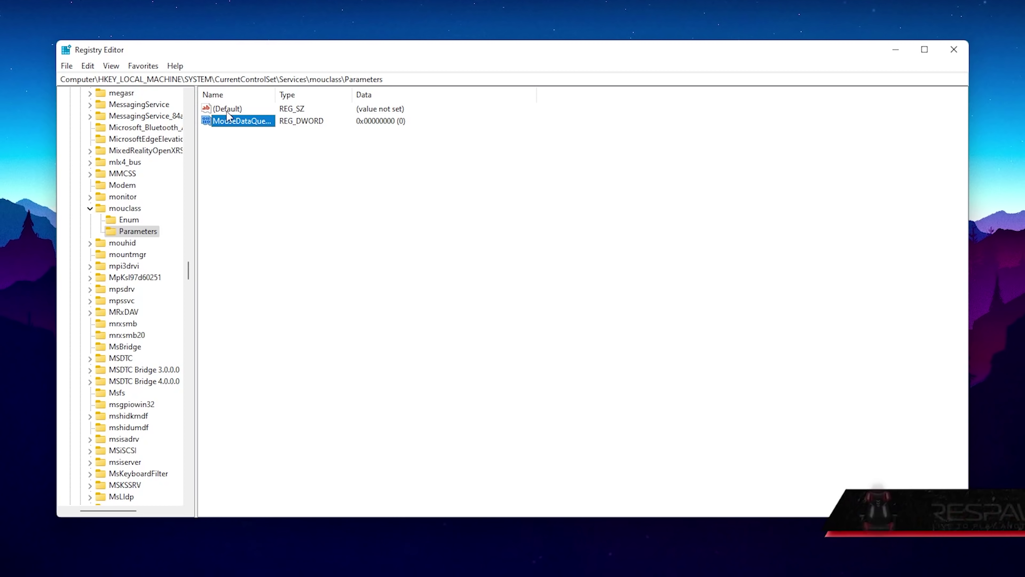
Set MouseDataQueueSize to 16 in decimal, then minimize Registry Editor.
right_click(242, 171)
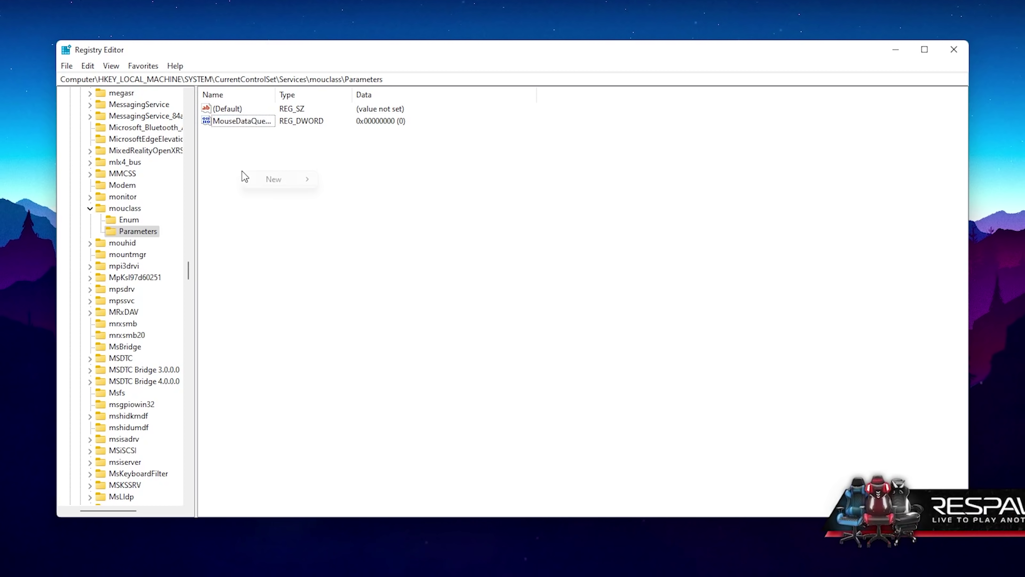
mouse_move(278, 179)
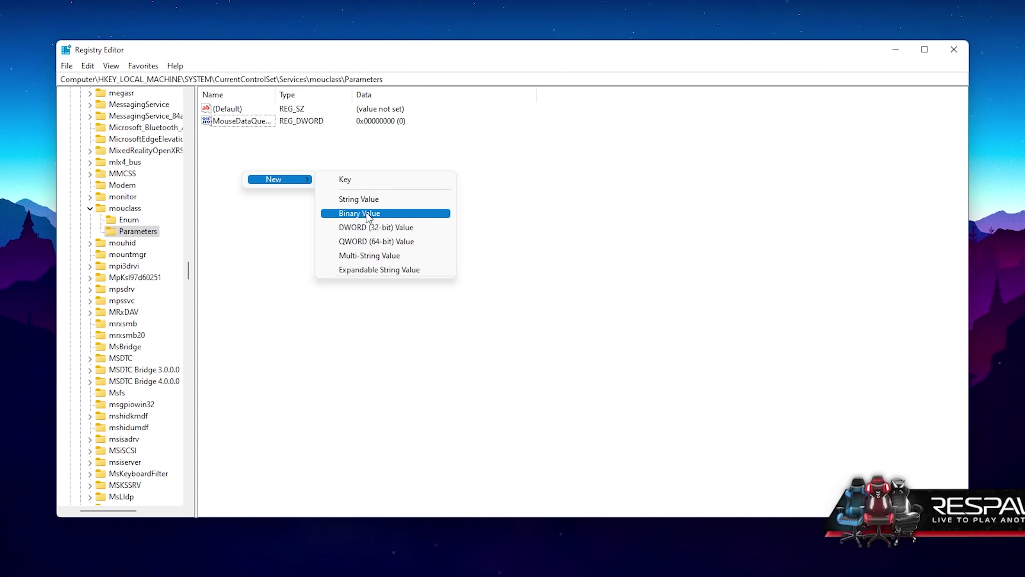
left_click(238, 121)
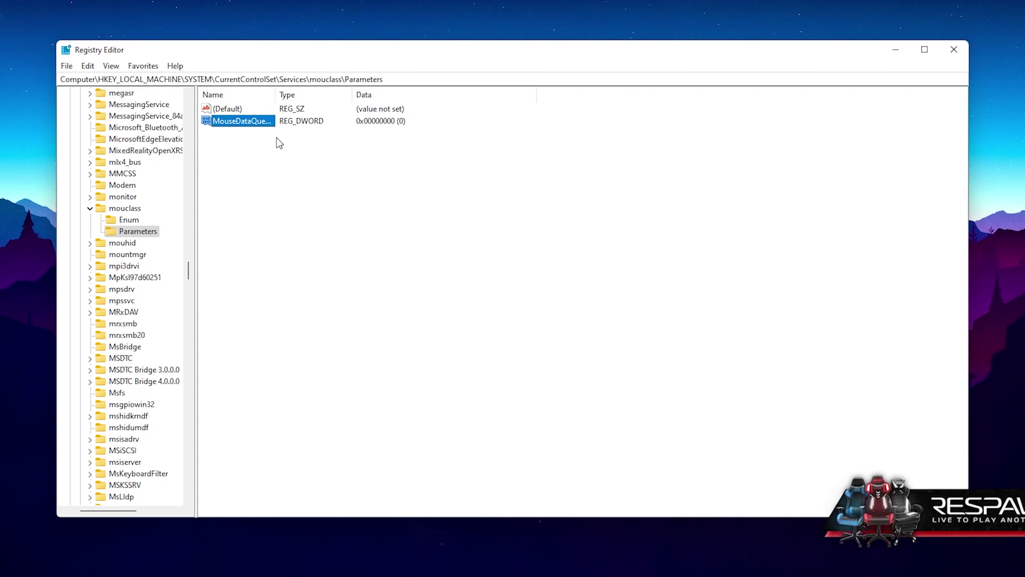
double_click(242, 126)
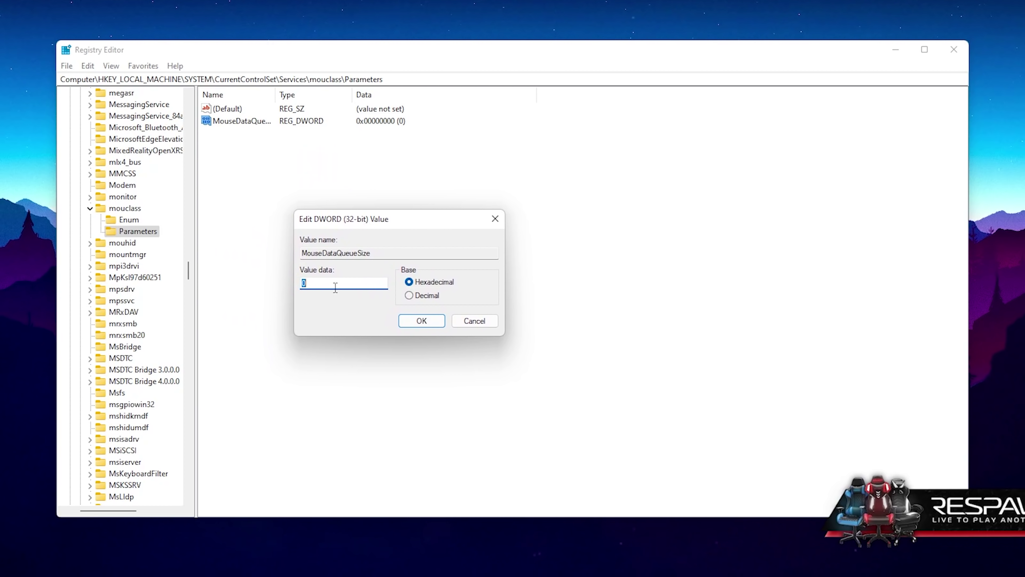
type("16")
left_click(410, 296)
left_click_drag(327, 288, 270, 284)
type("16")
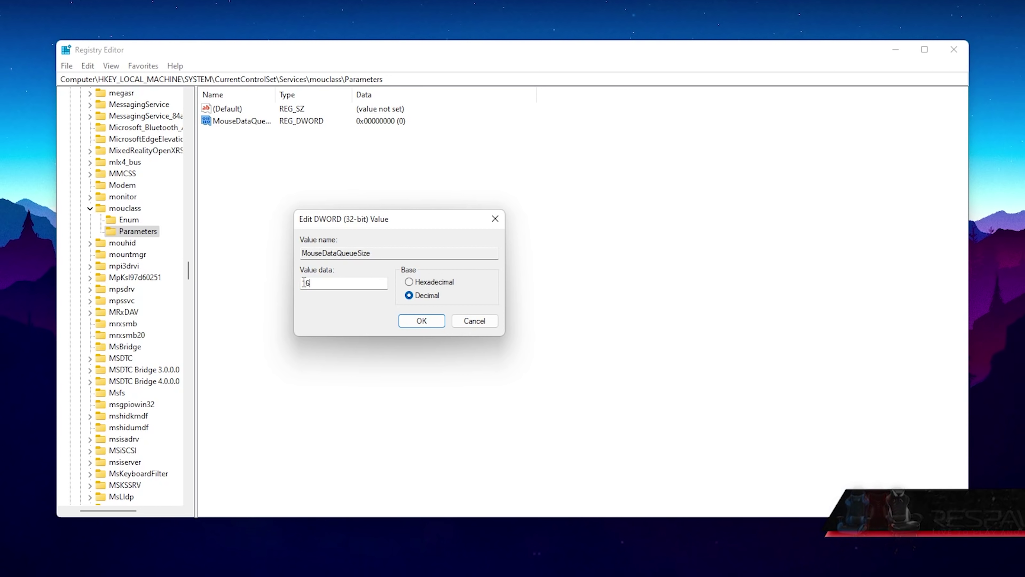
left_click(420, 321)
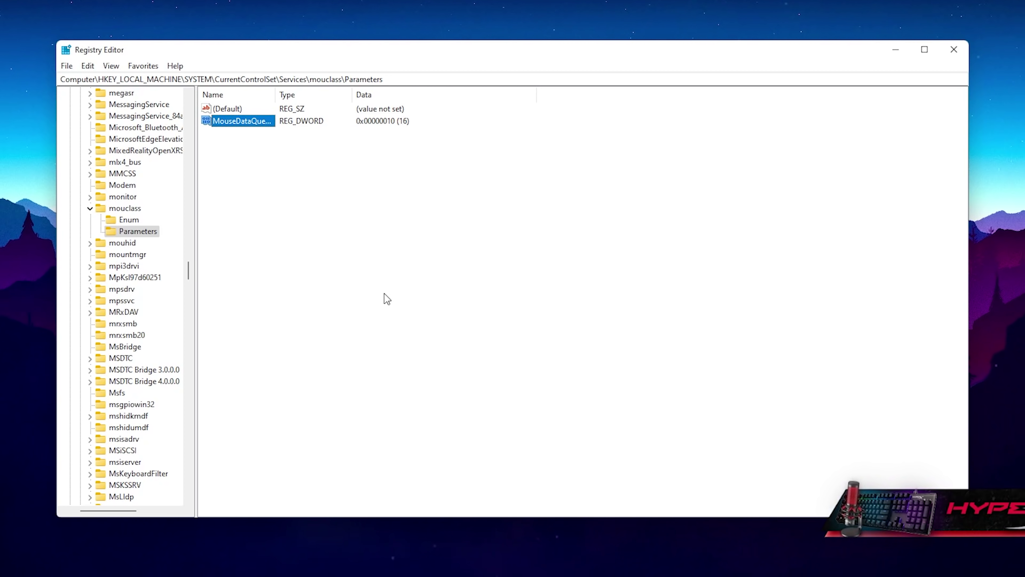
left_click(895, 50)
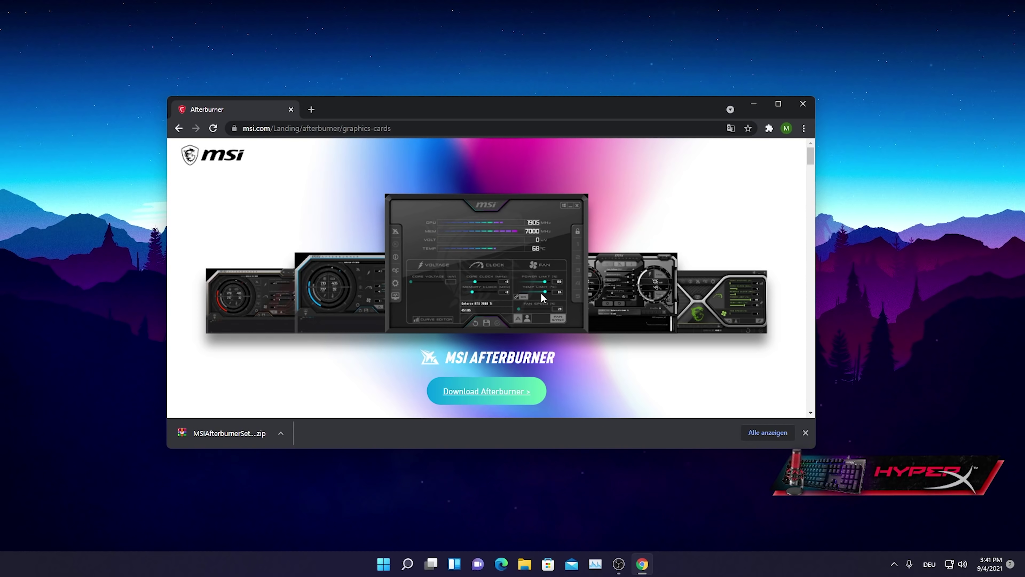
Scroll the MSI Afterburner download page and minimize Chrome to the desktop.
scroll(541, 297, "down", 3)
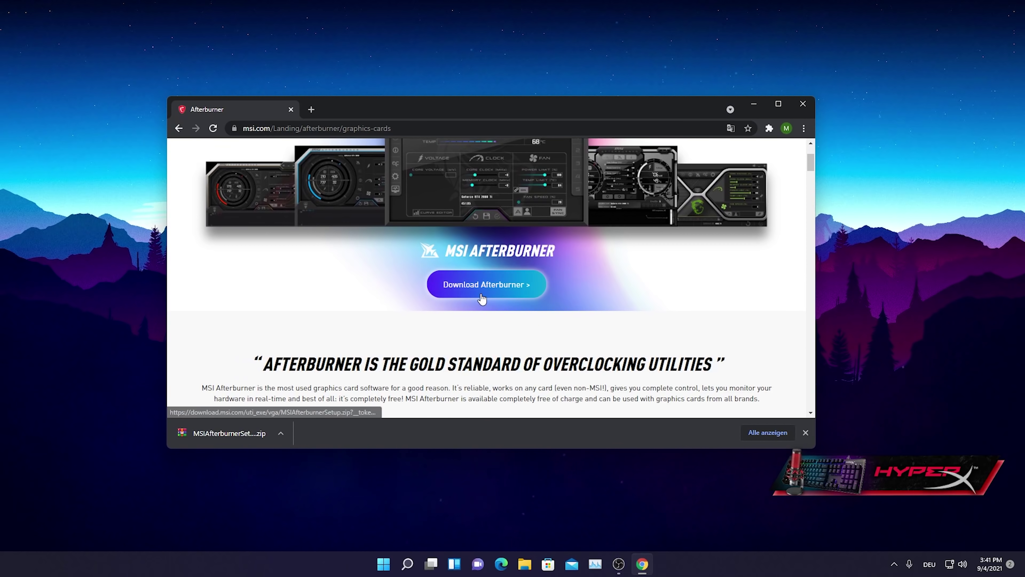
left_click(759, 103)
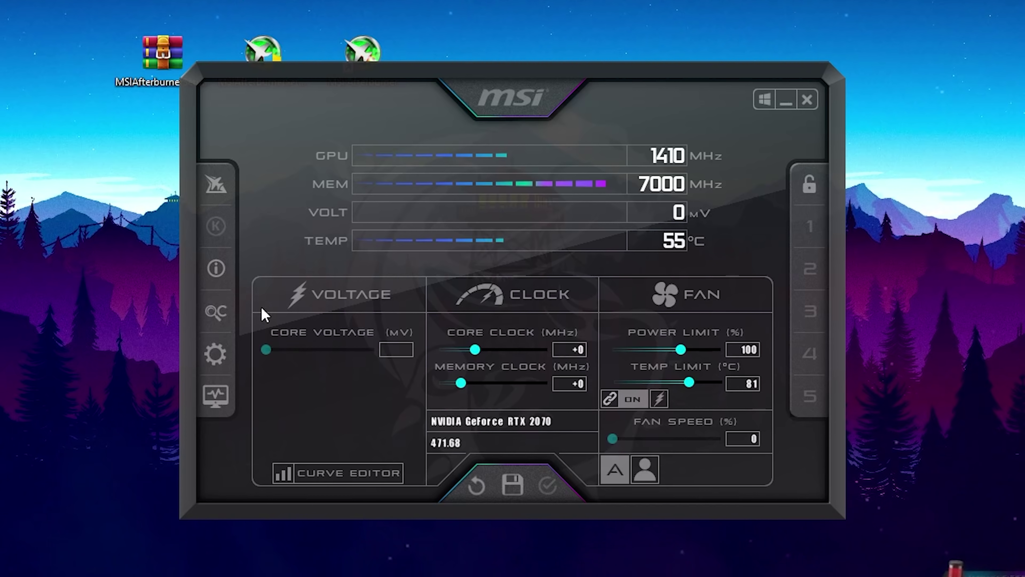
Start an Overclocking Scanner scan for the RTX 2070.
left_click(219, 322)
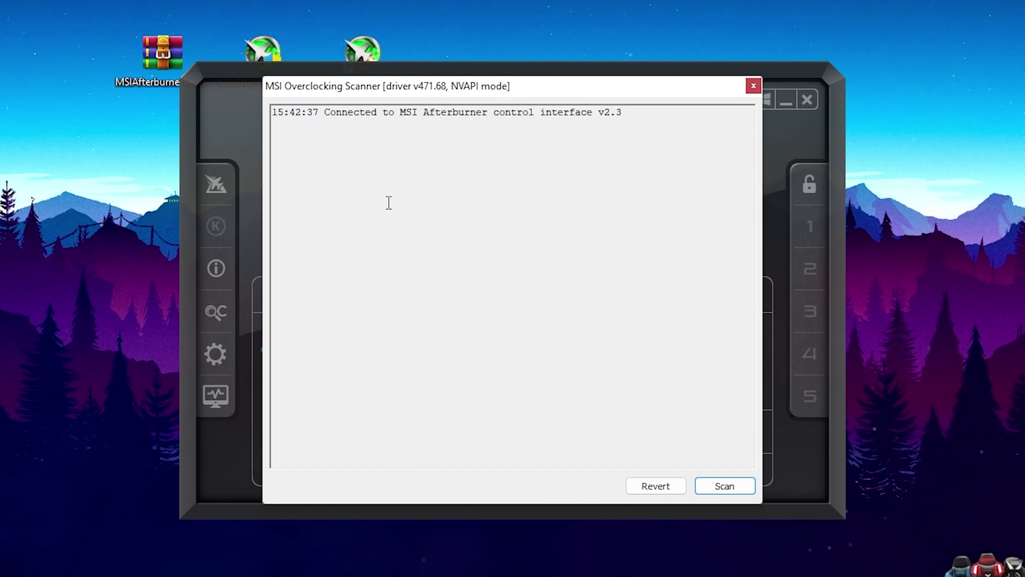
left_click(711, 488)
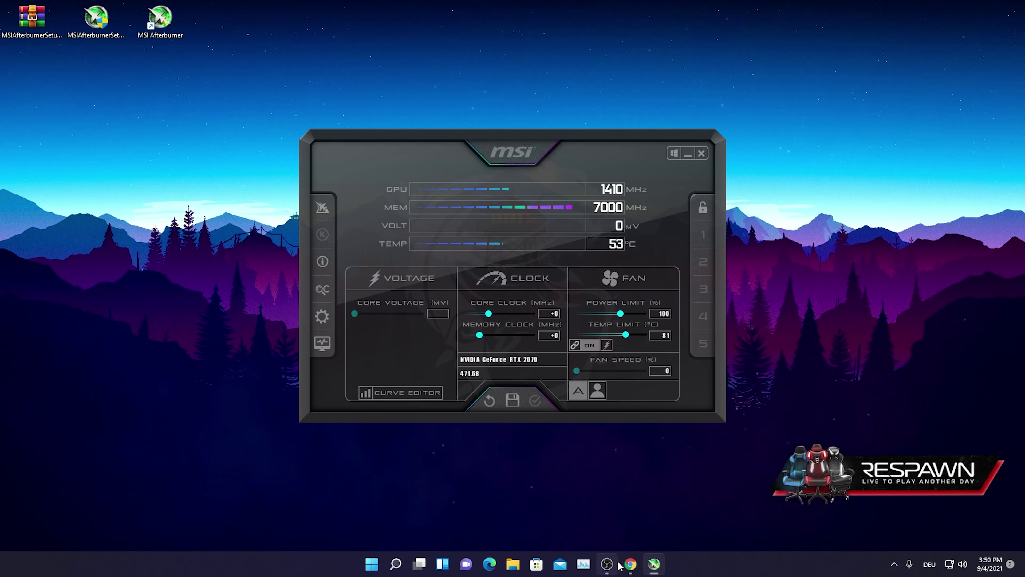
Set core clock +100 and memory clock +500, following the YouTube overclocking video.
left_click(630, 564)
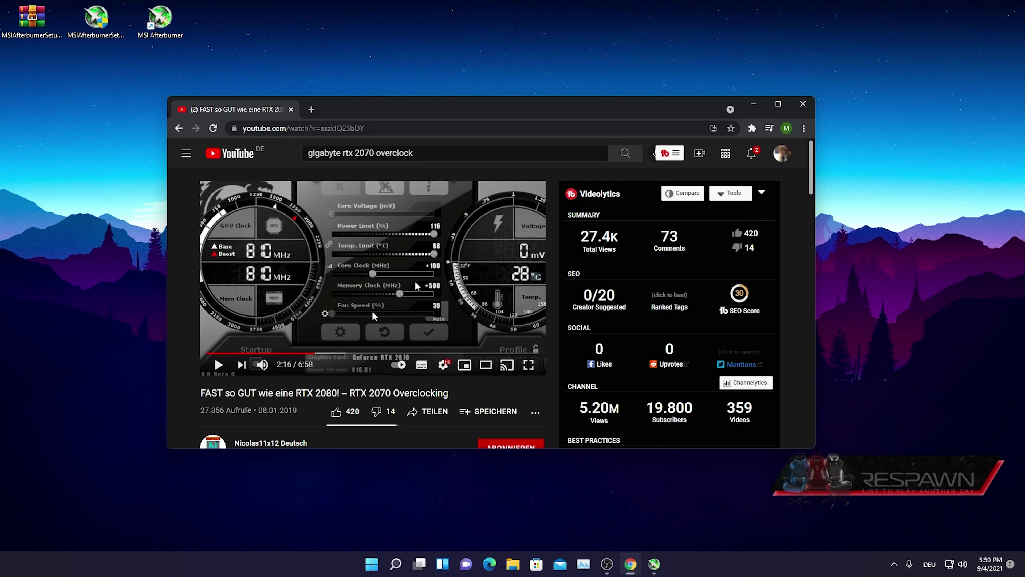
left_click(753, 103)
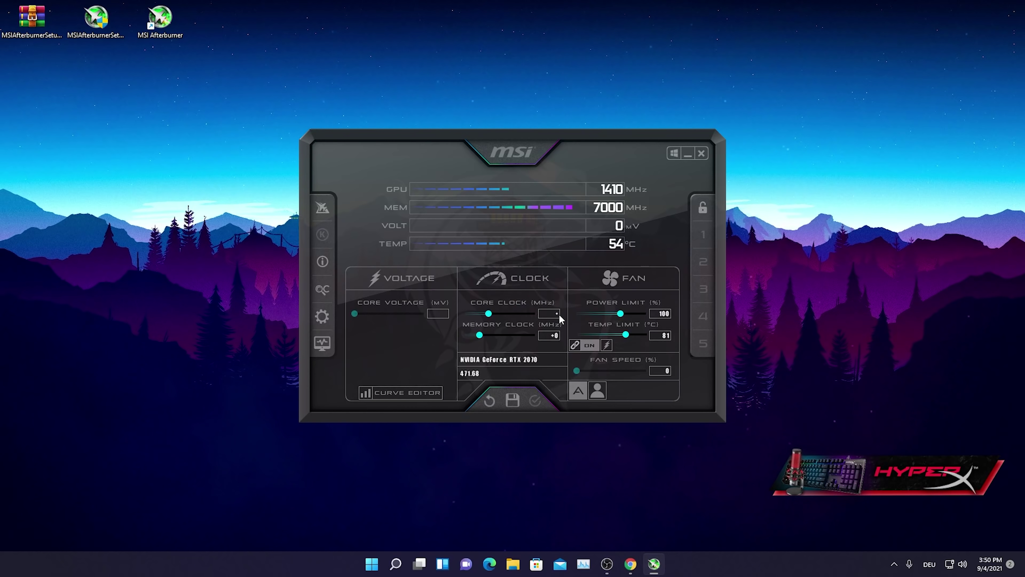
key("Return")
left_click(551, 341)
type("500")
key("Return")
left_click(632, 563)
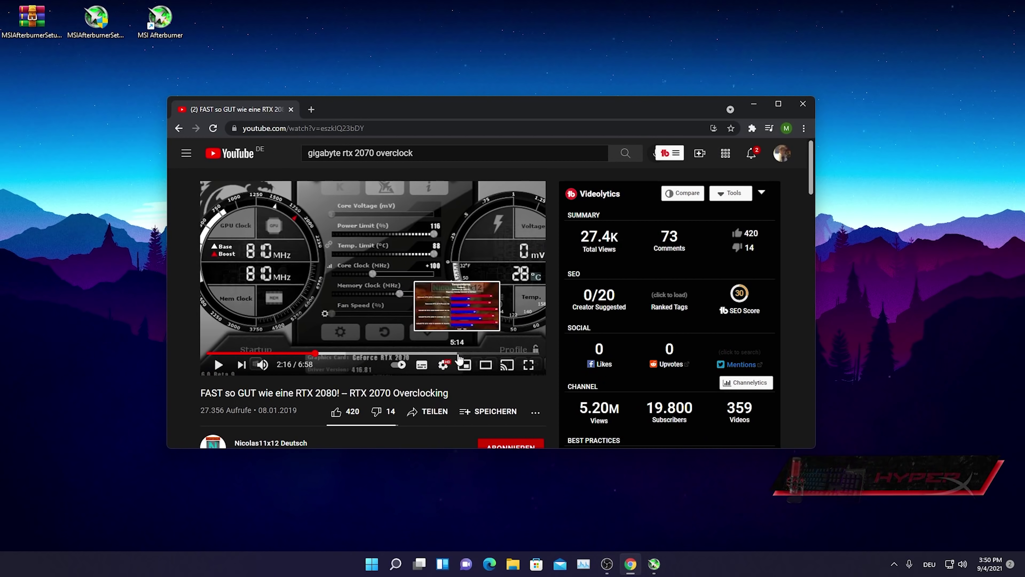
left_click(754, 103)
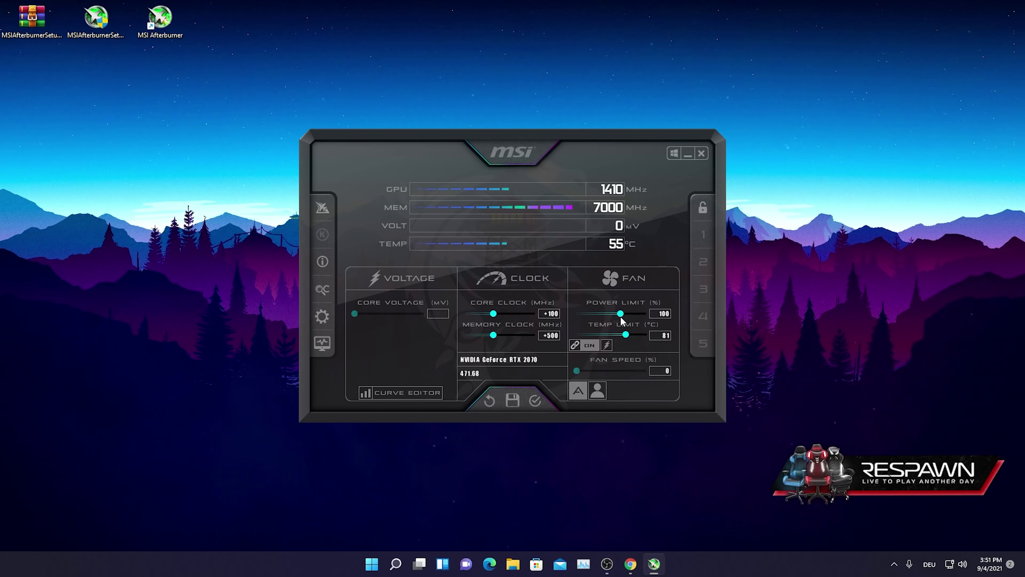
Raise the power limit to 130% (temperature limit 88 °C) and apply the overclock.
left_click_drag(620, 314, 655, 316)
left_click_drag(578, 374, 571, 375)
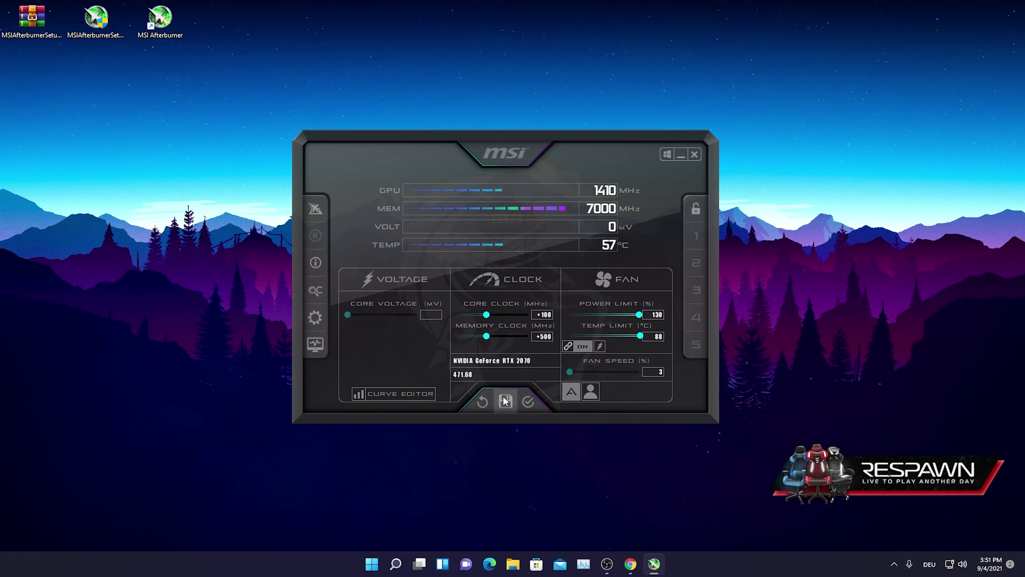
left_click(528, 403)
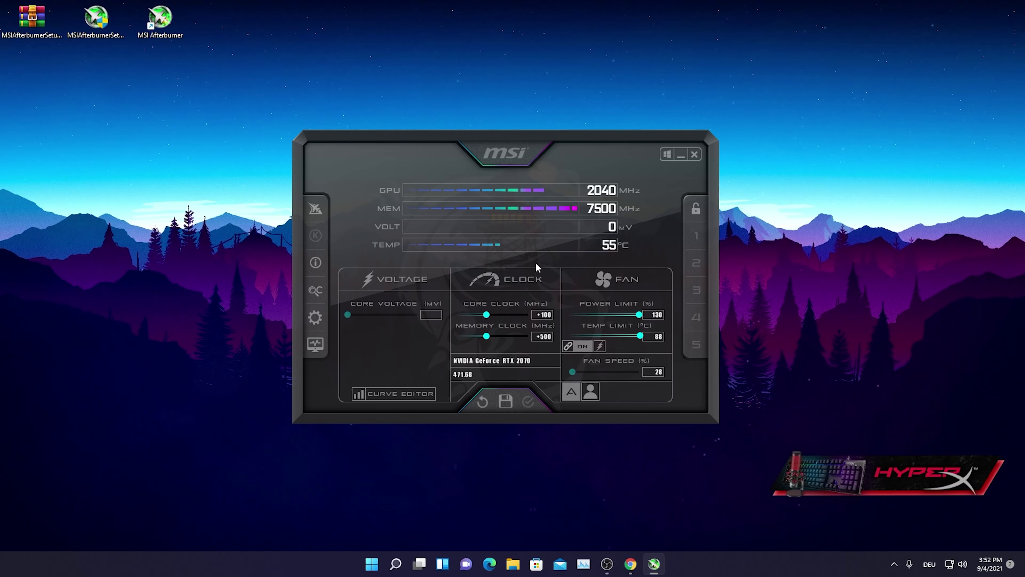
left_click_drag(536, 262, 533, 263)
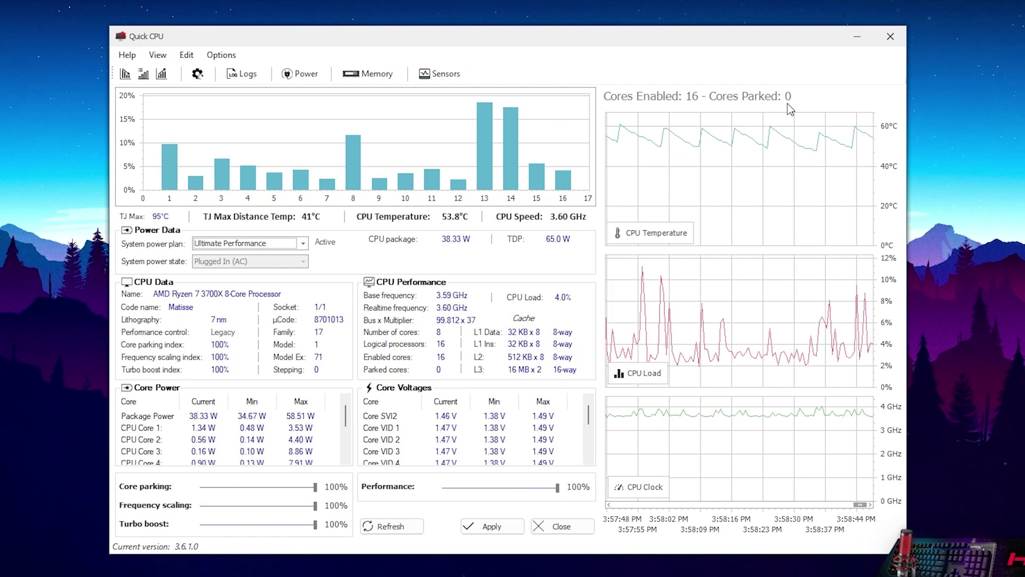
Review the Ryzen 7 3700X's per-core load, power data and live sensor graphs in Quick CPU.
mouse_move(633, 132)
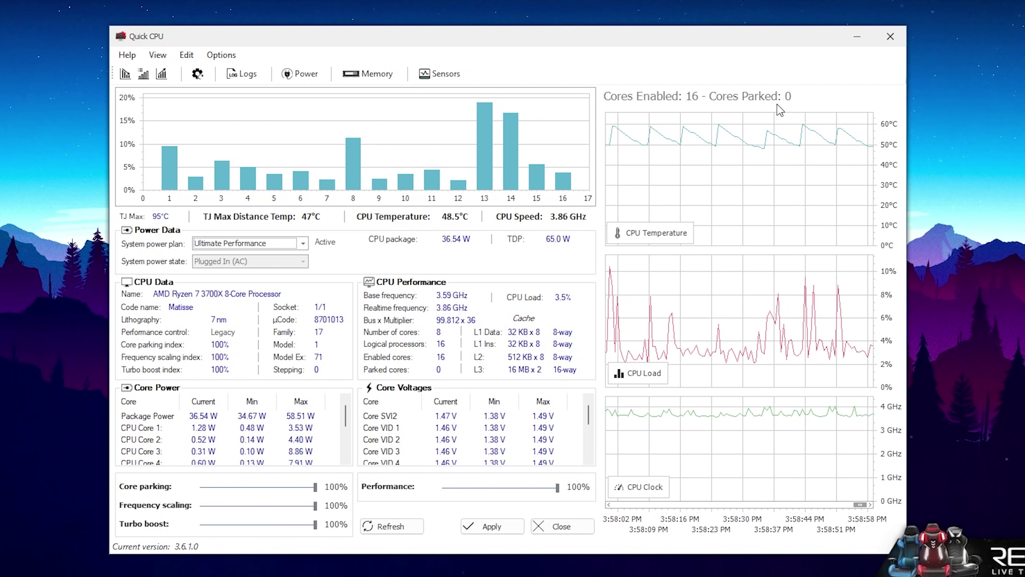
mouse_move(690, 438)
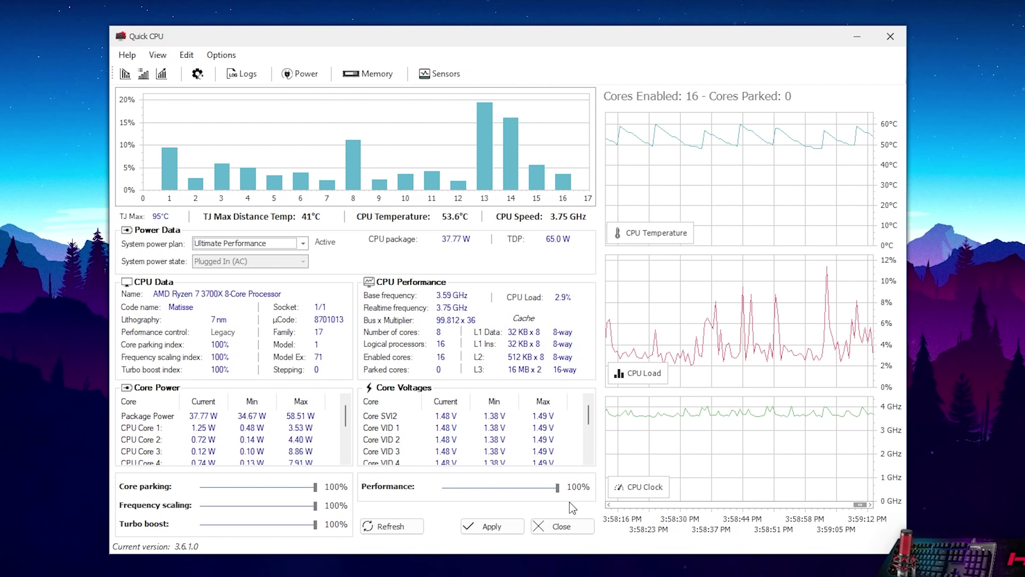
mouse_move(602, 166)
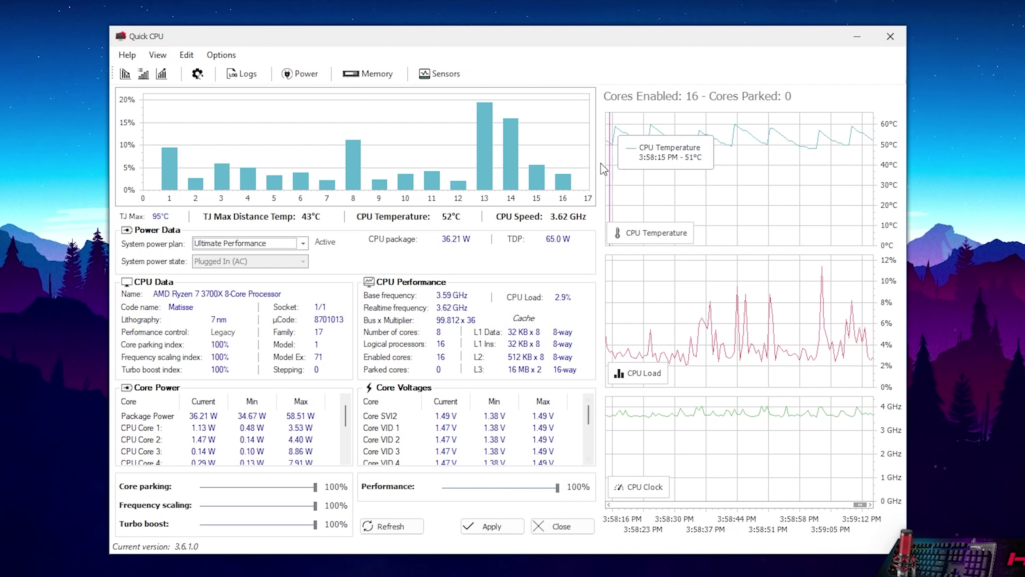
Apply maximum performance, making QuickCpuScheme the active plan with core parking disabled.
left_click(161, 74)
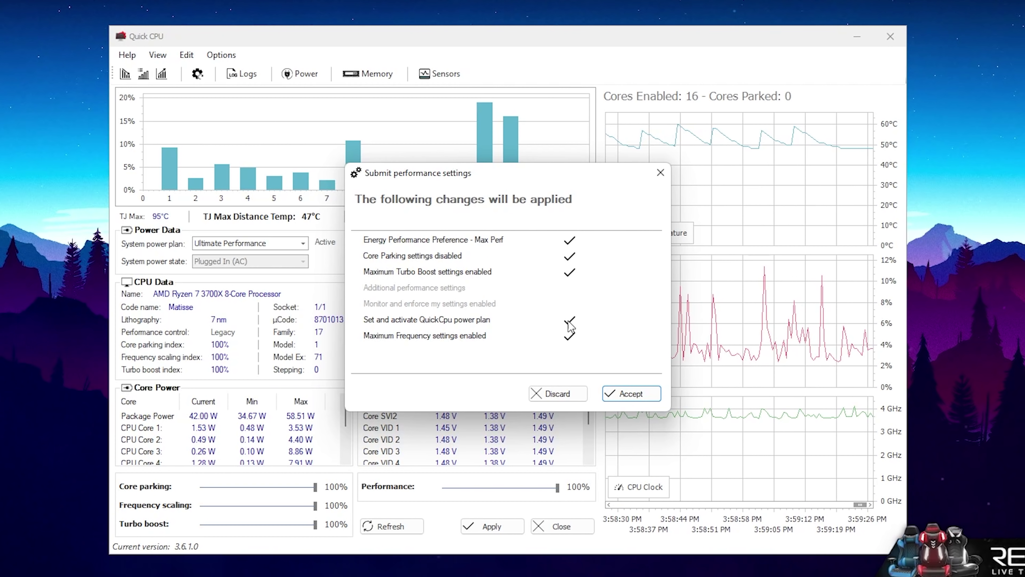
left_click(624, 395)
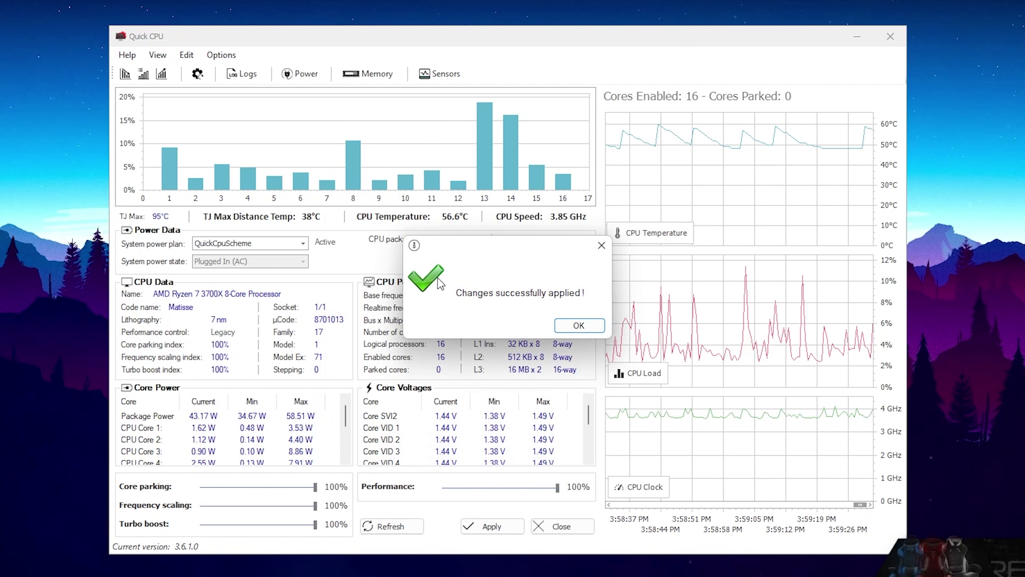
left_click(588, 328)
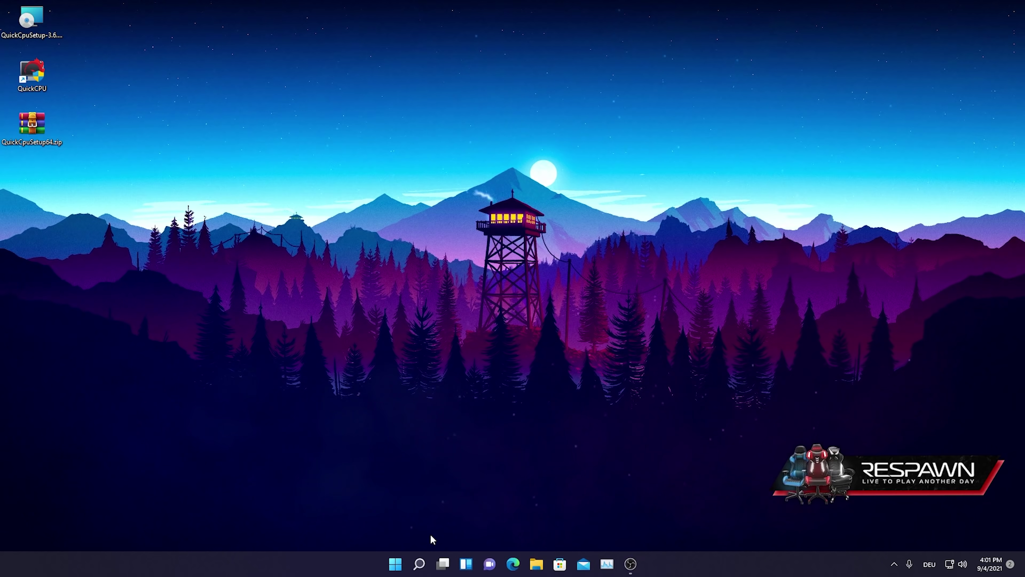
key("super")
type("ener")
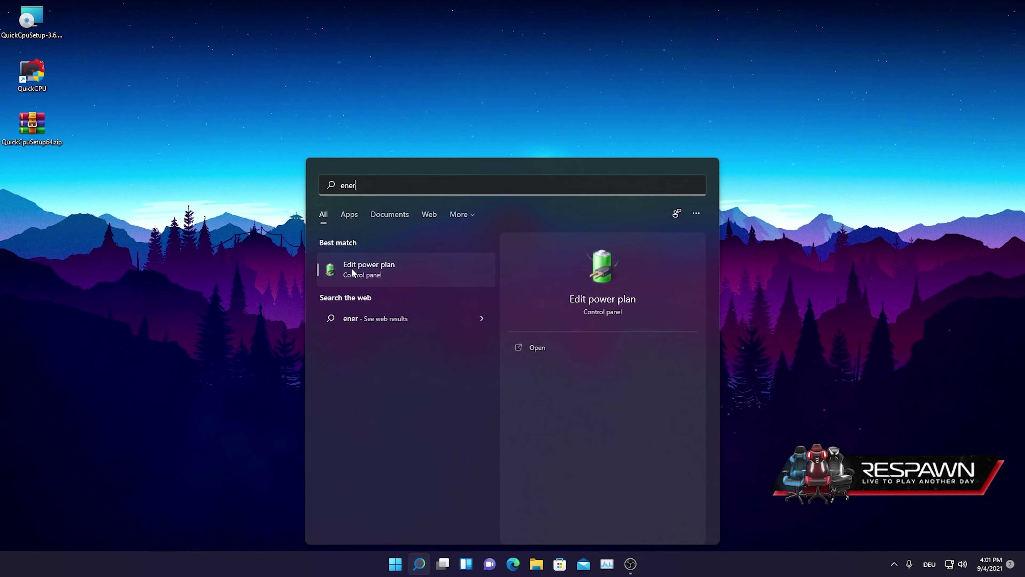
left_click(354, 274)
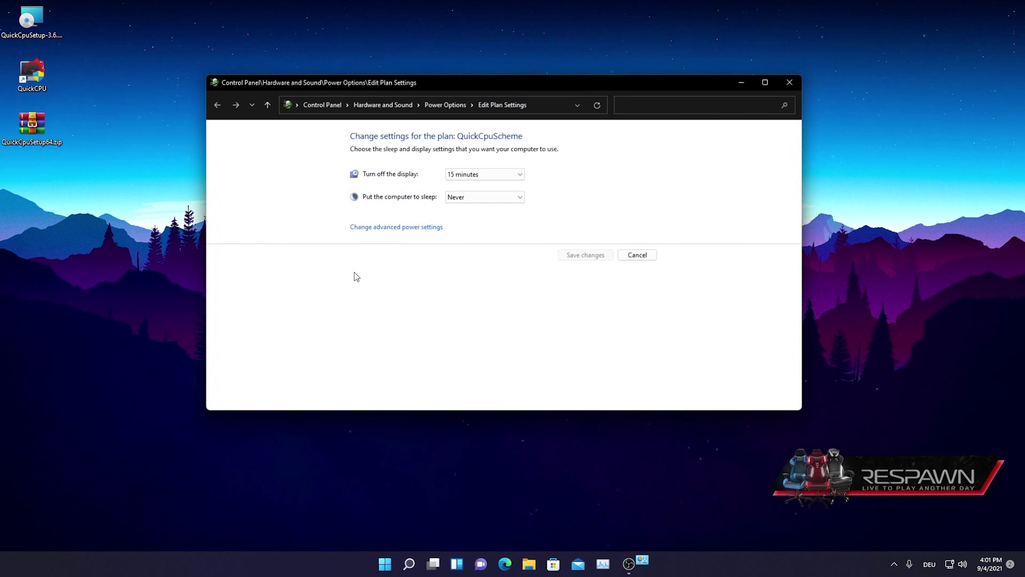
left_click(444, 104)
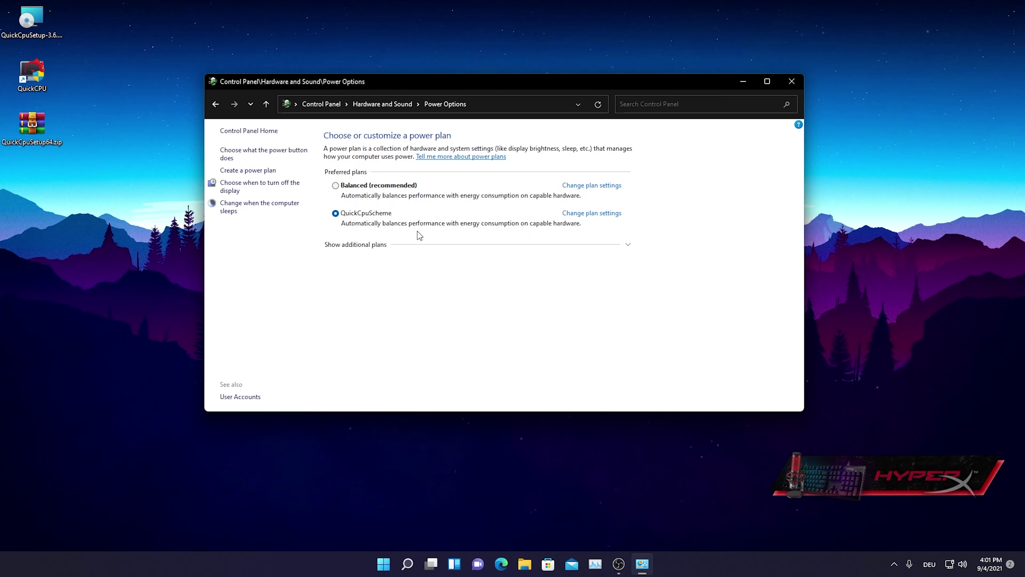
left_click(475, 244)
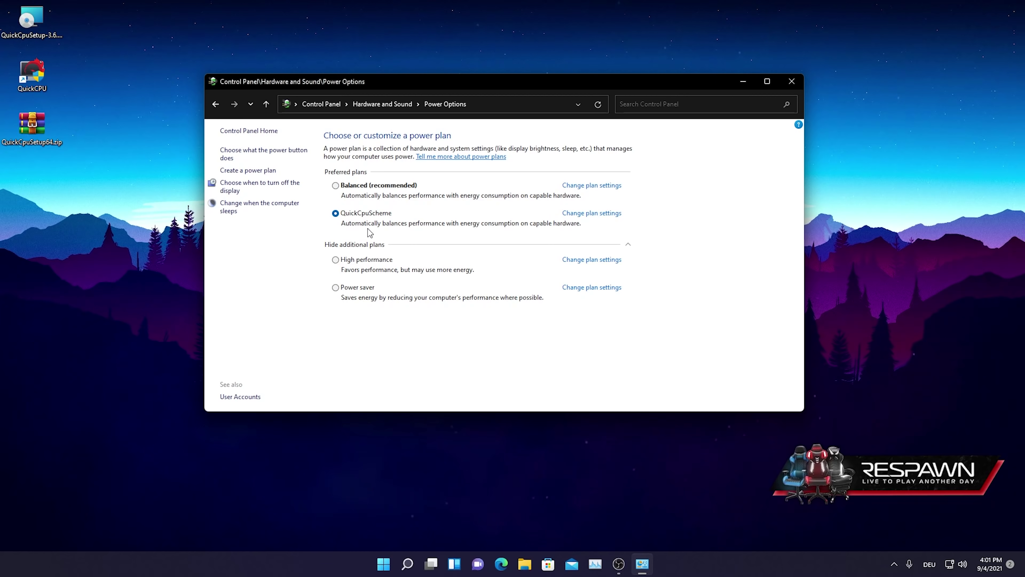
left_click(791, 81)
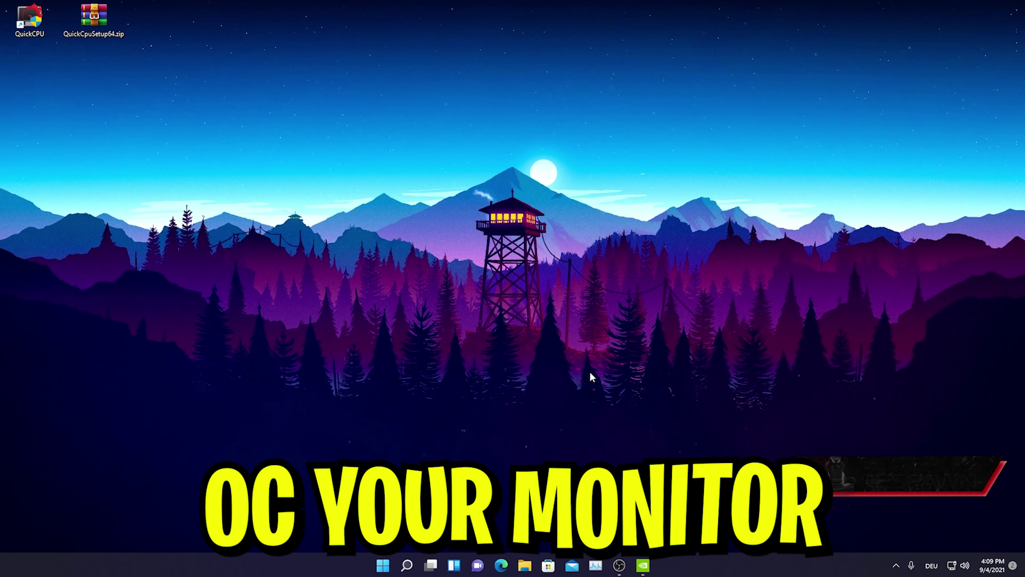
Enable resolutions not exposed by the display and open Create Custom Resolution at 1920×1080, 240 Hz.
left_click(898, 566)
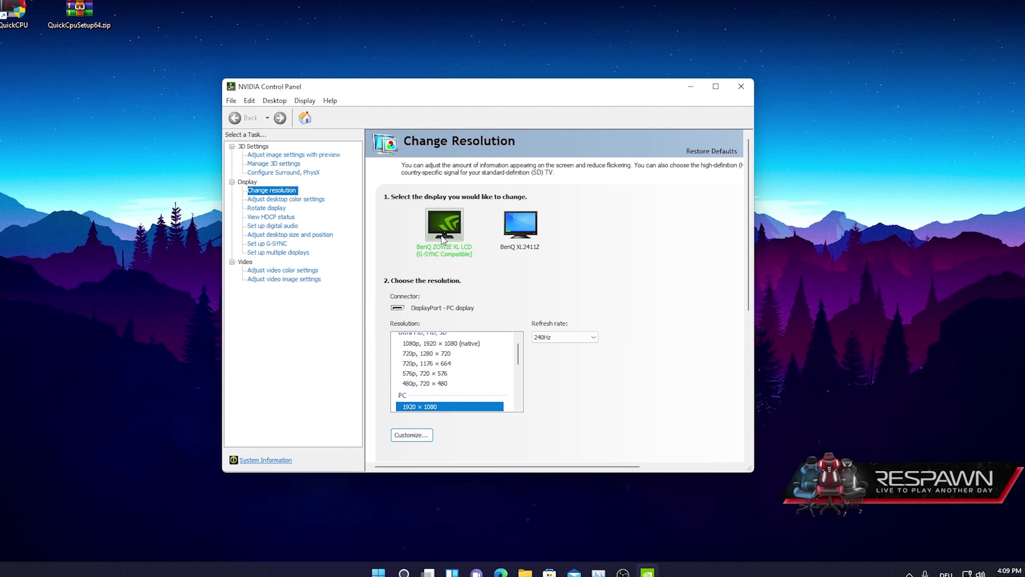
scroll(486, 356, "down", 2)
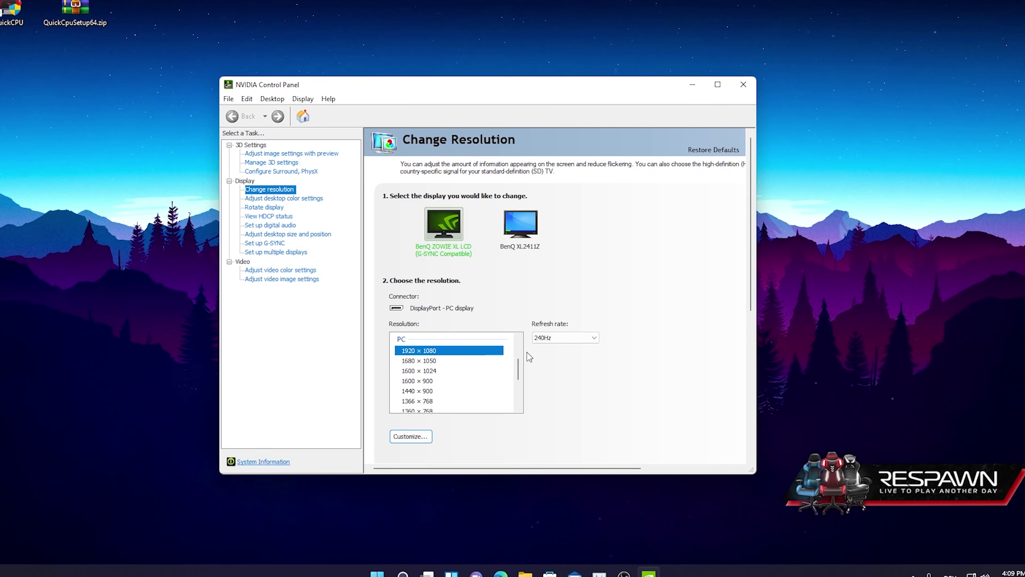
left_click(404, 440)
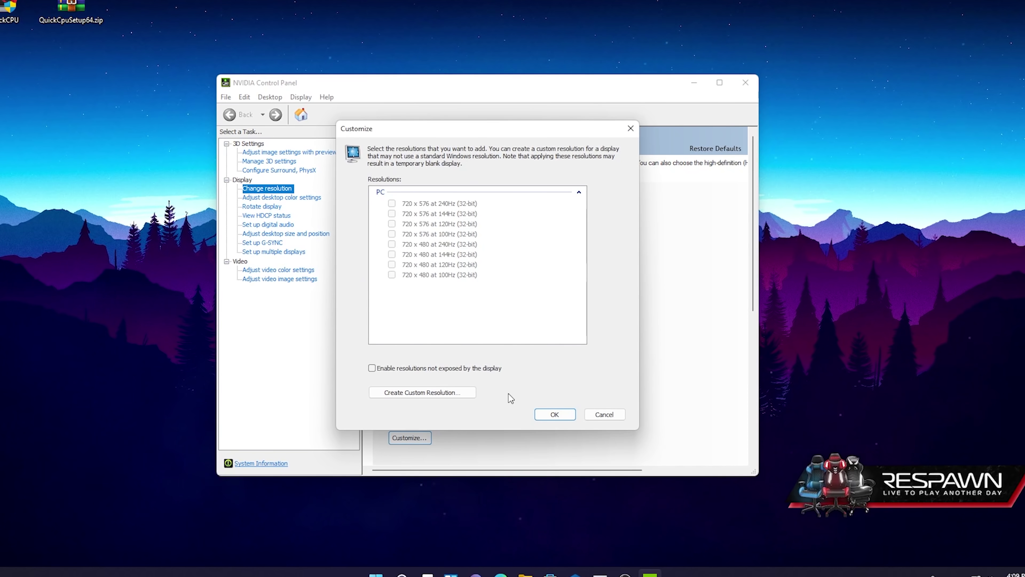
left_click(371, 369)
left_click(399, 394)
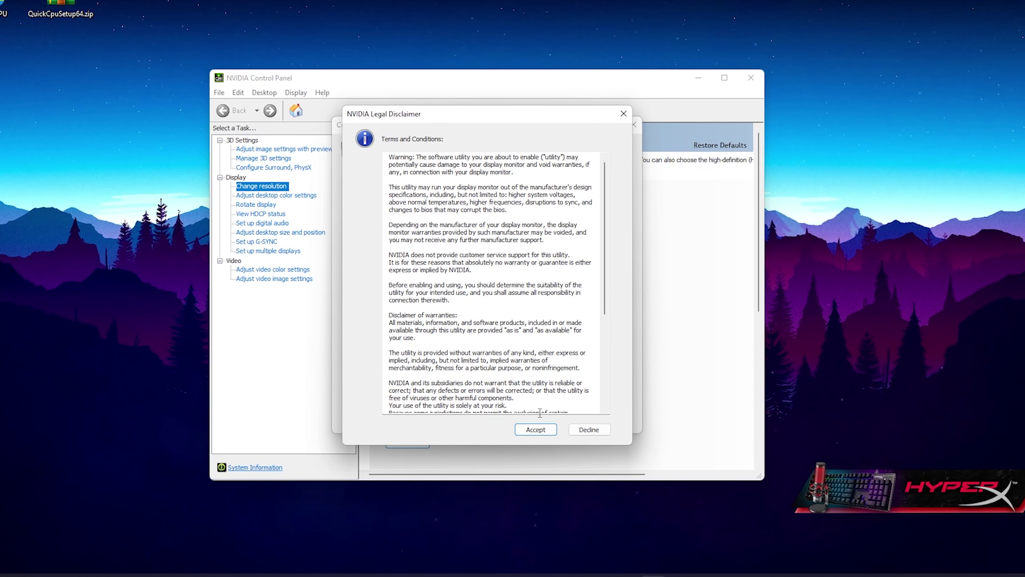
left_click(526, 430)
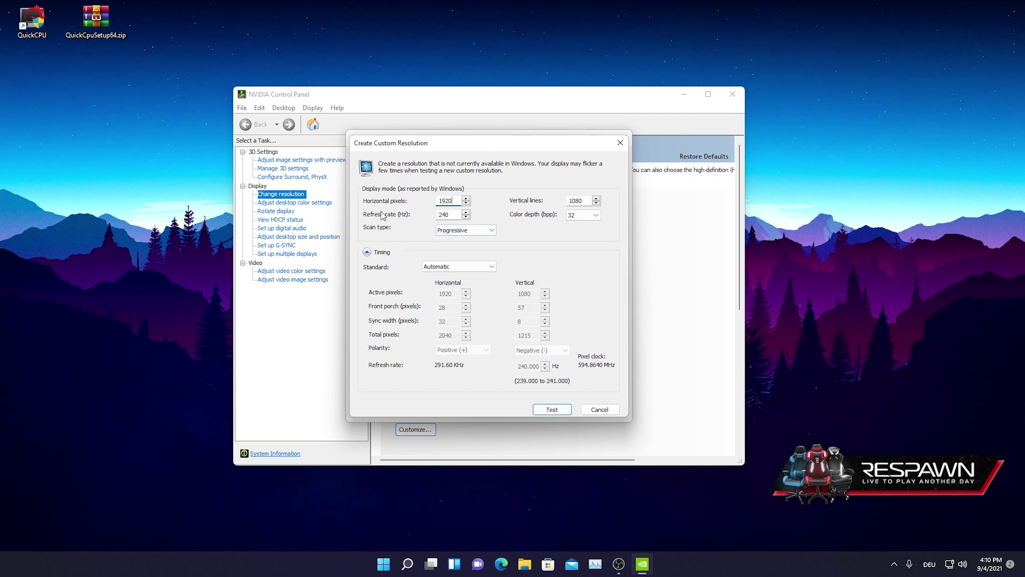
Change the custom refresh rate from 240 Hz to 62 Hz at 1920×1080 and test it.
double_click(444, 214)
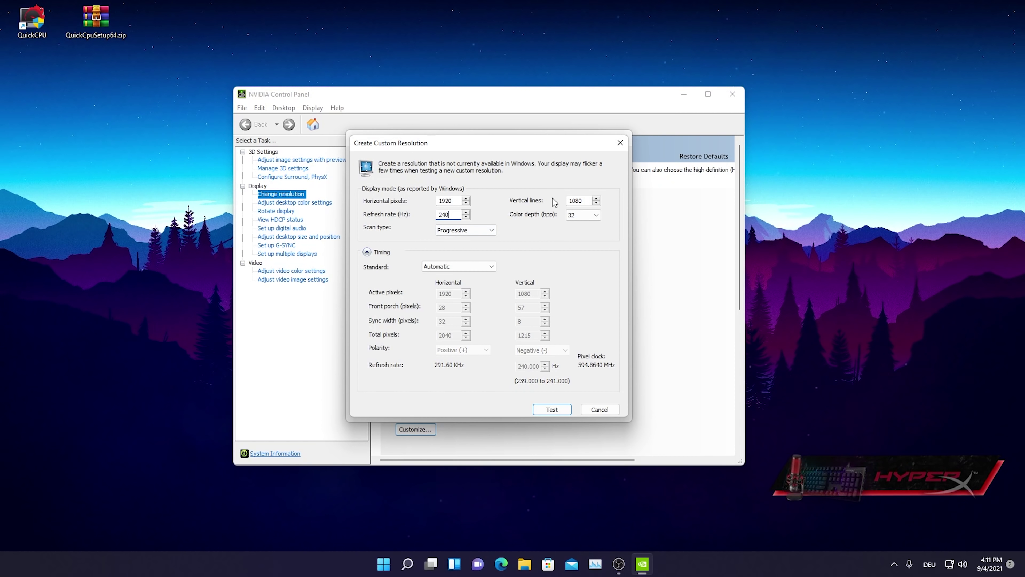
type("60")
key("ctrl+a")
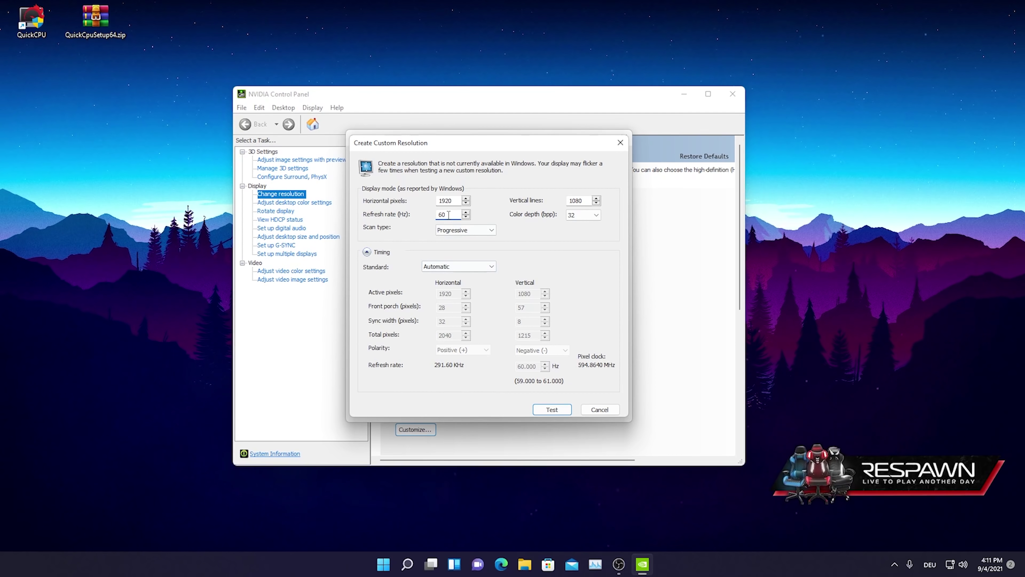
type("75")
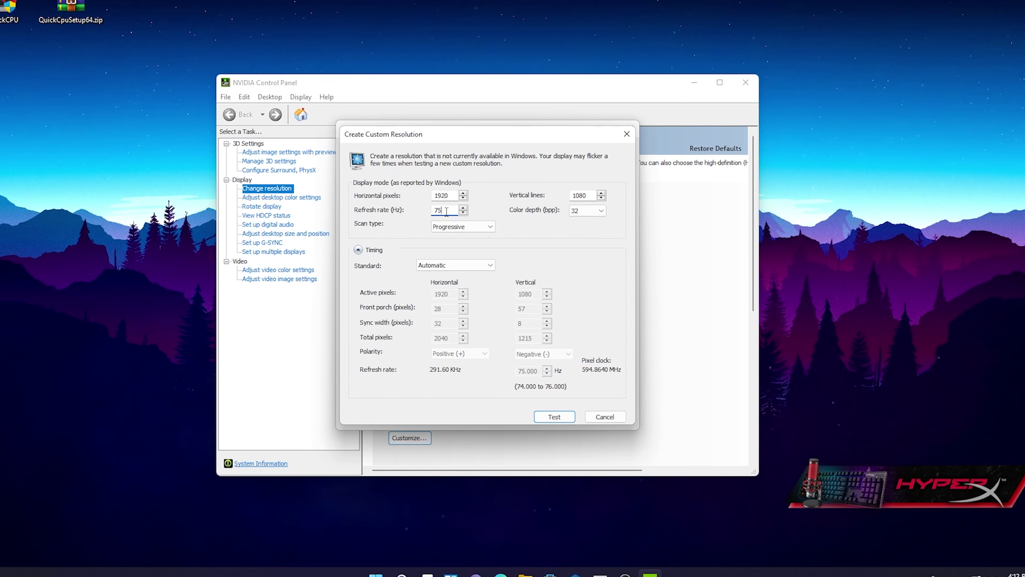
double_click(446, 211)
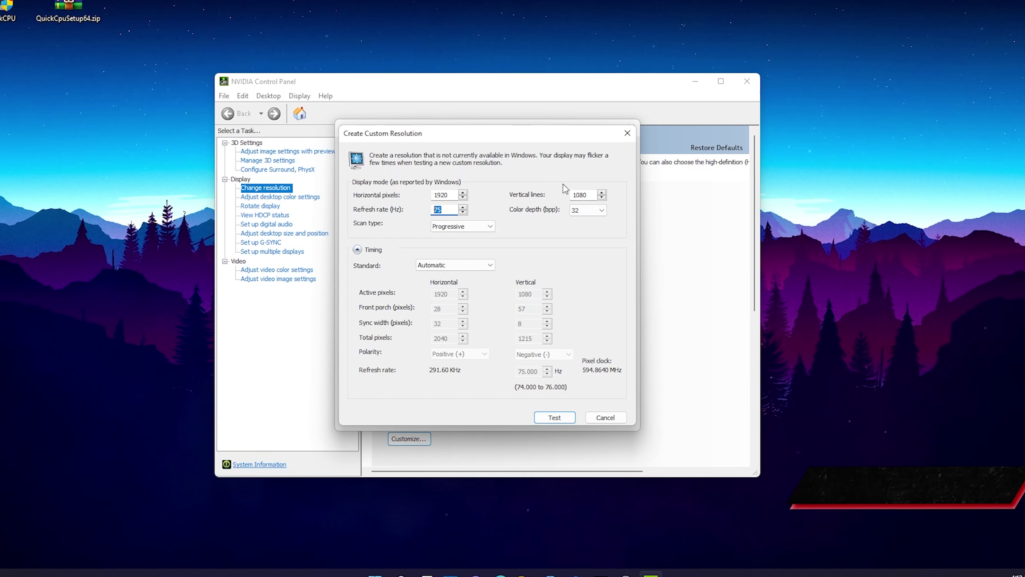
type("62")
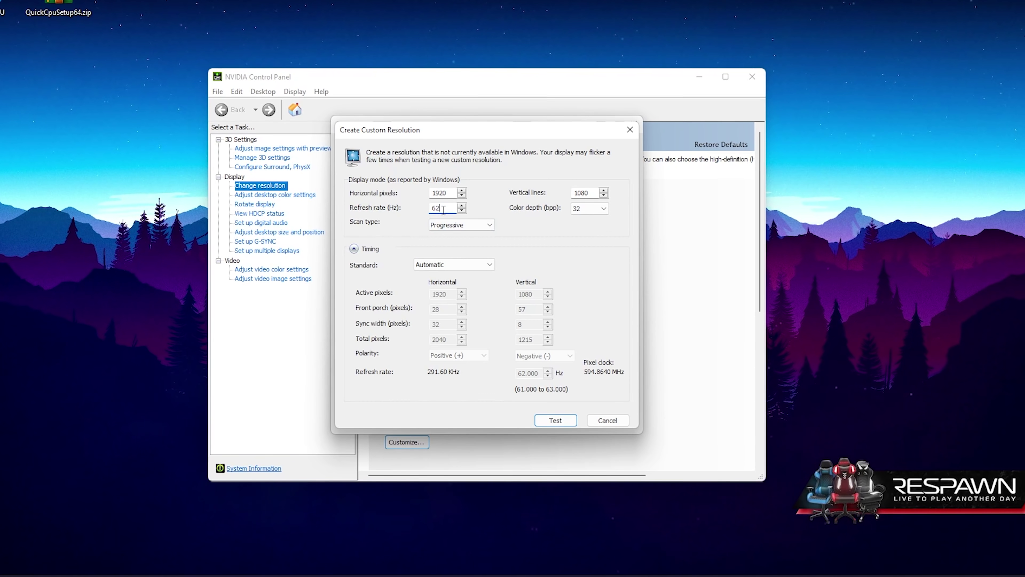
left_click(555, 423)
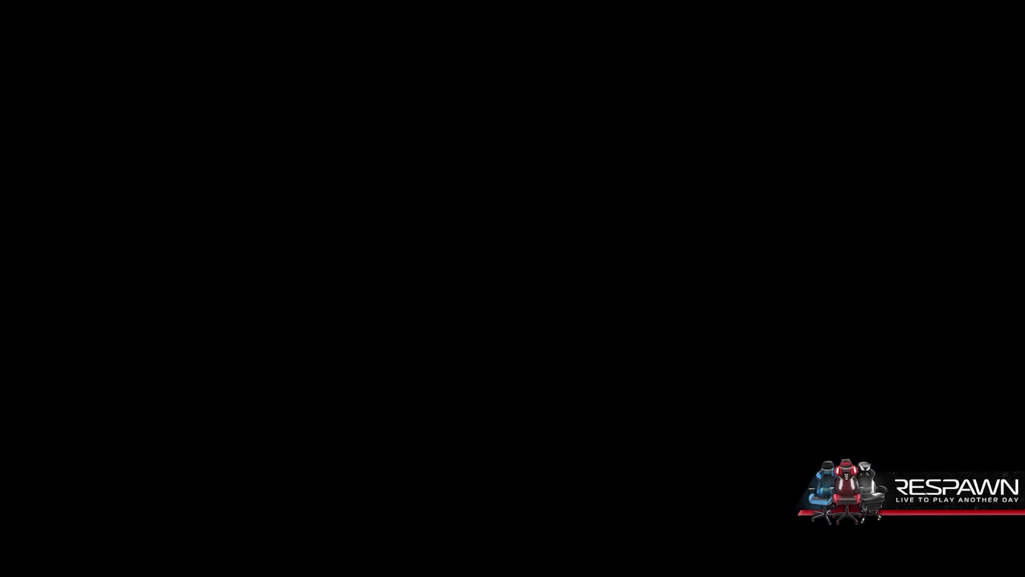